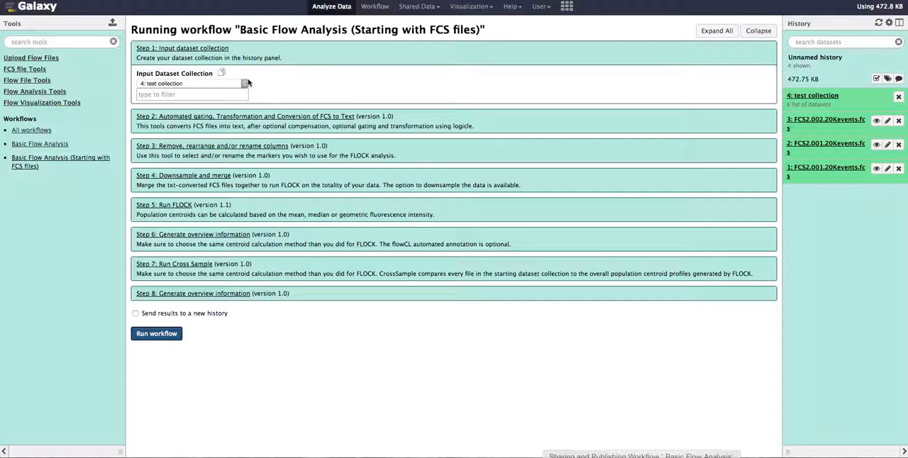
Select the test collection as the workflow's input dataset collection and enable compensation in the FCS-to-text conversion step.
click(192, 81)
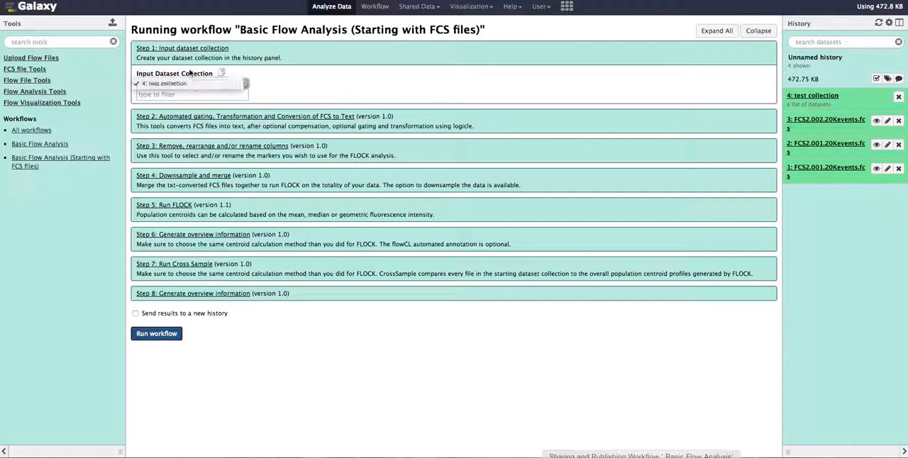
click(187, 82)
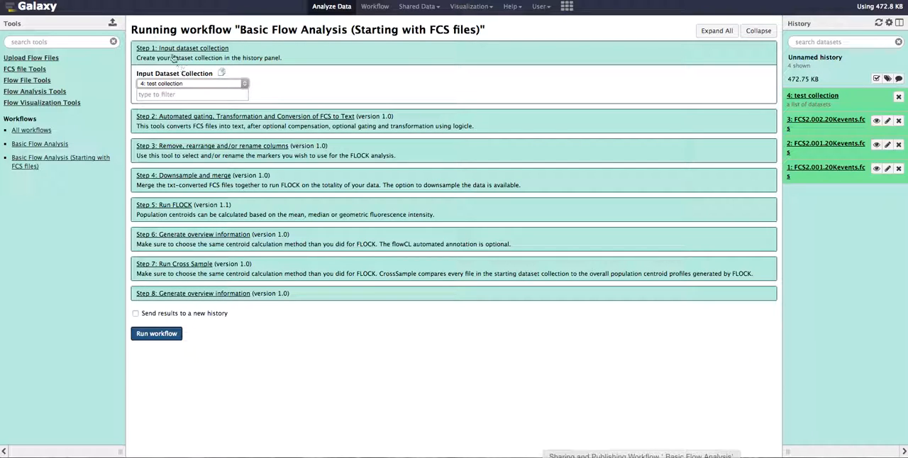
click(195, 121)
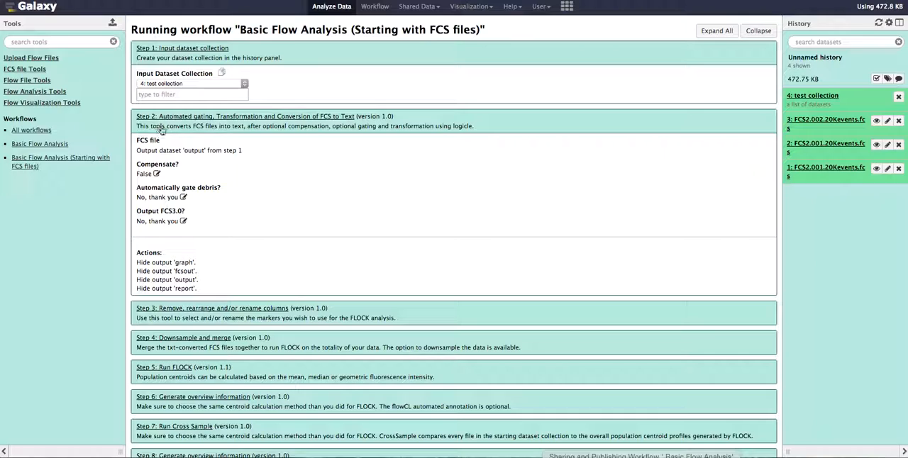
click(156, 175)
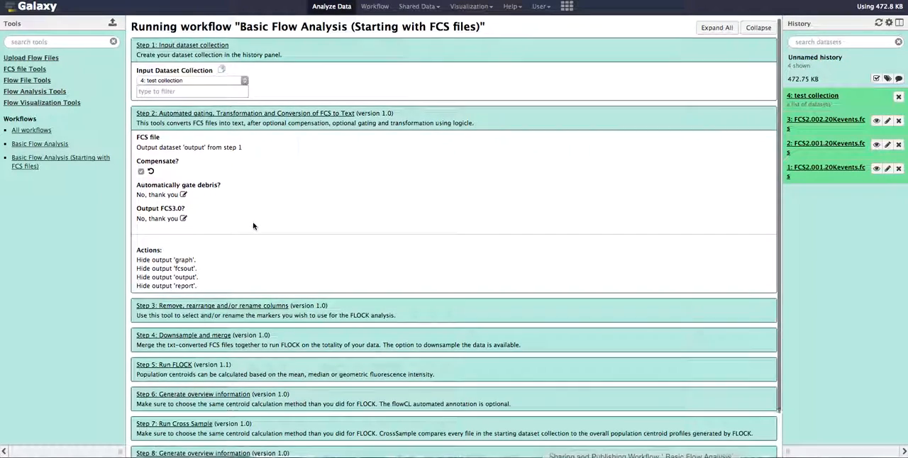
Set the column order to 1,2,3,4,5,6 in the step that removes, rearranges or renames columns.
scroll(252, 226, down, 1)
scroll(252, 226, down, 3)
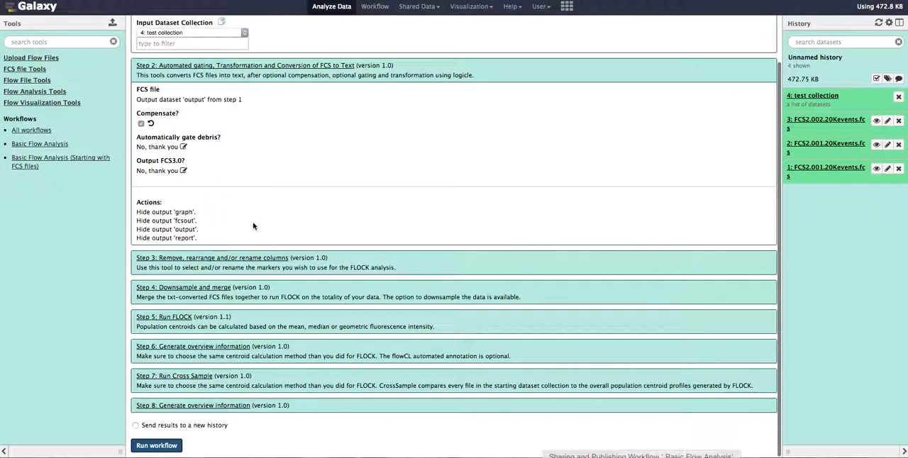
click(215, 258)
scroll(310, 193, down, 8)
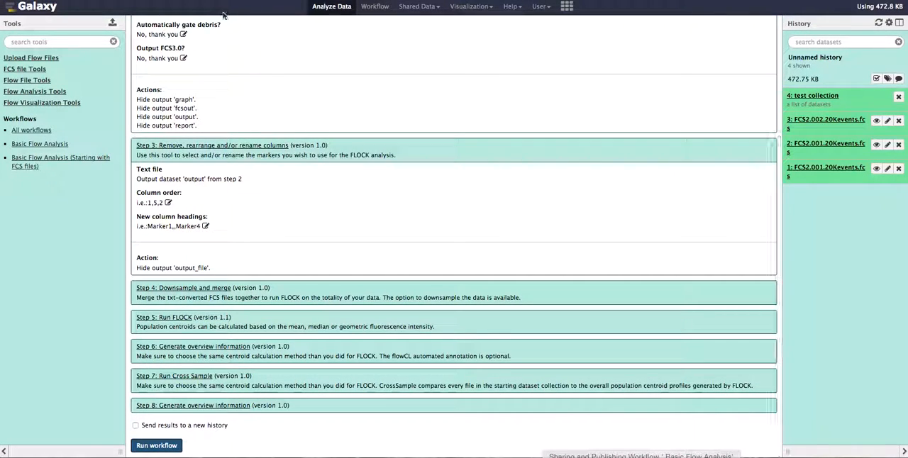
scroll(222, 72, up, 6)
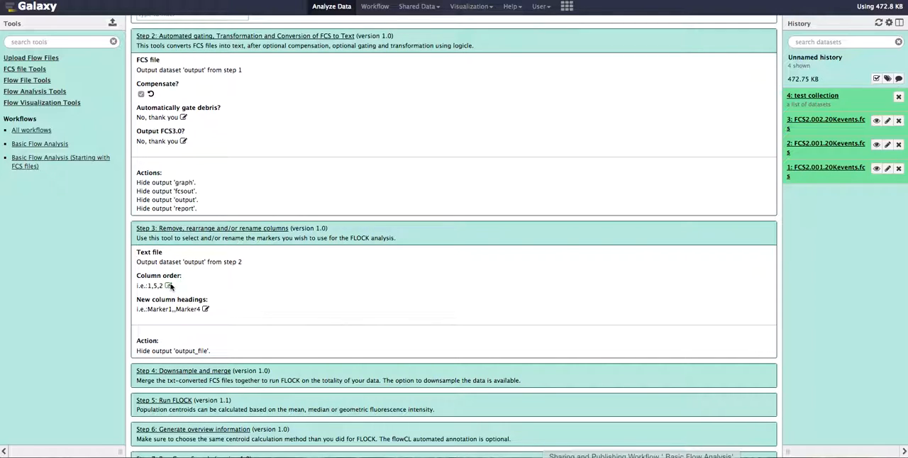
click(169, 287)
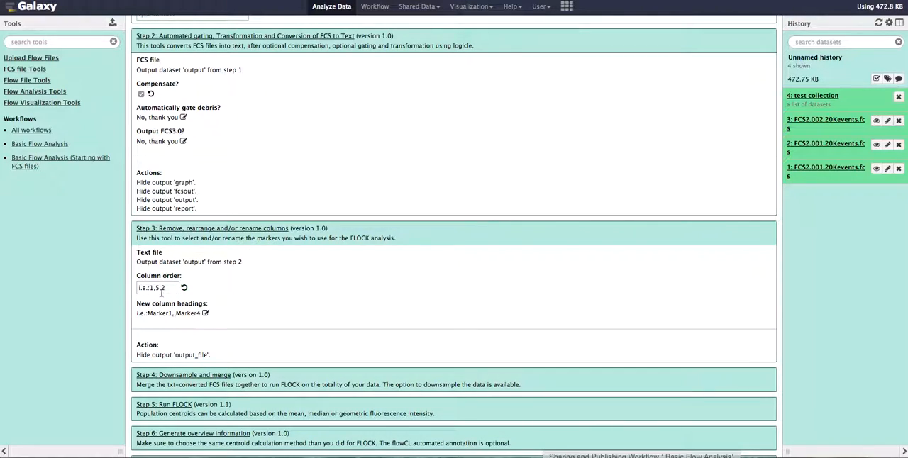
drag(170, 288, 122, 289)
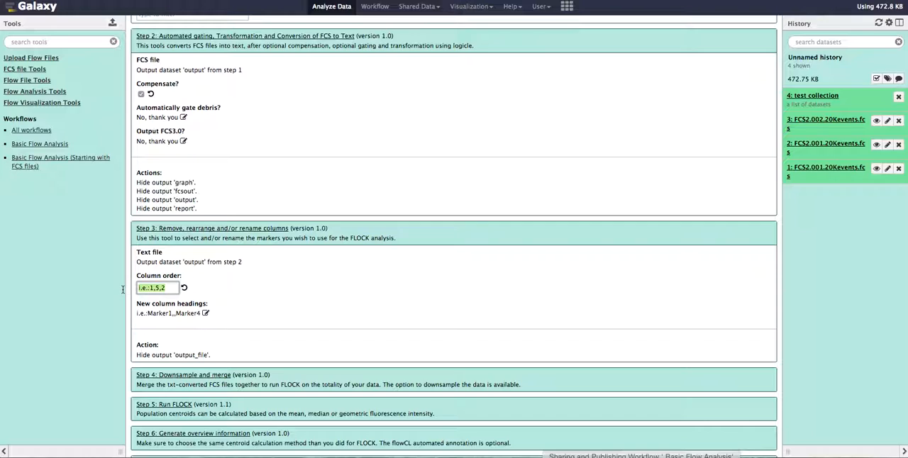
text(1,2,3,4,5,6)
Set the new column headings to FSC,SSC,CD4,CCR3,CD8,CCR7.
click(177, 310)
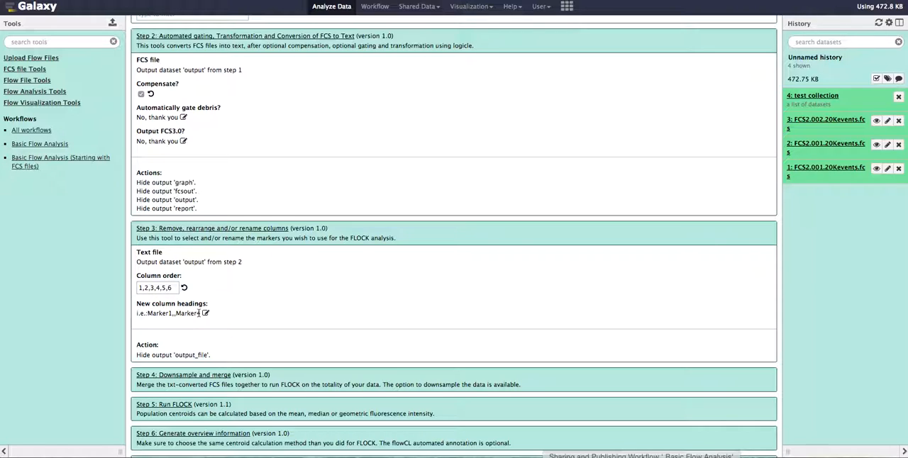
click(205, 312)
click(171, 315)
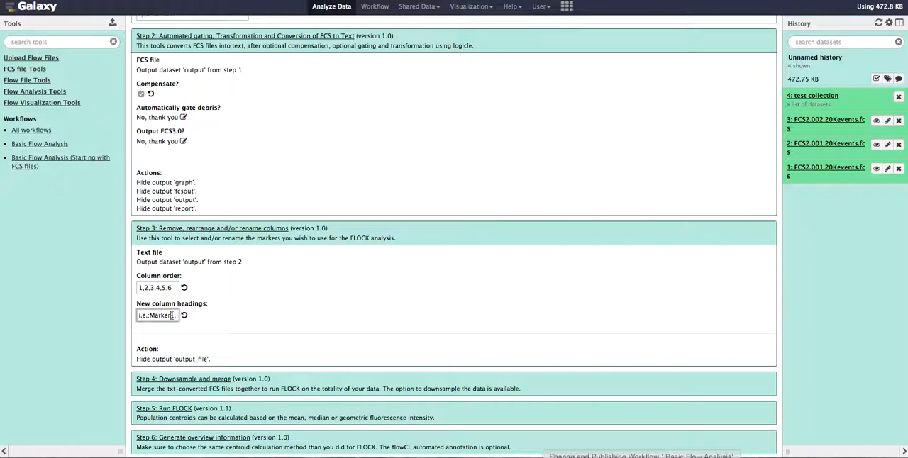
triple_click(172, 315)
text(FS)
text(C,SSC,CD4,CCR)
text(3,CD8)
text(,CCR)
text(7)
click(251, 308)
Expand the Downsample and merge step to review its downsampling and merge column settings.
scroll(251, 308, down, 3)
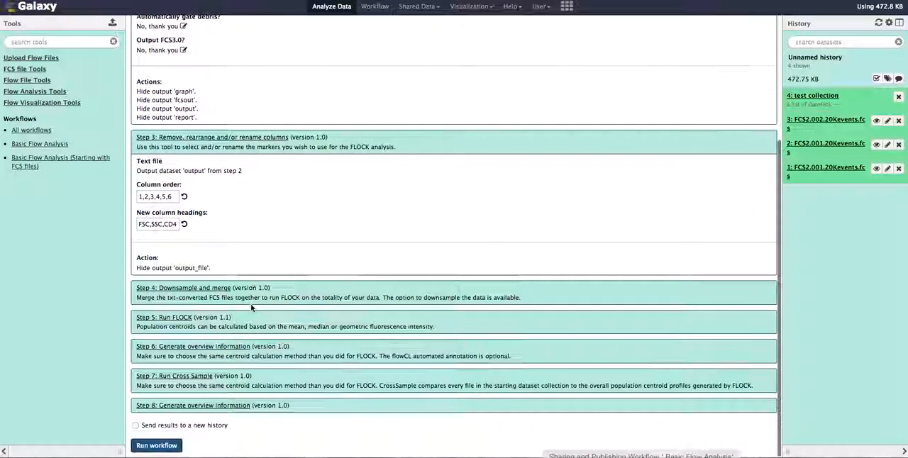
click(202, 281)
scroll(279, 223, down, 3)
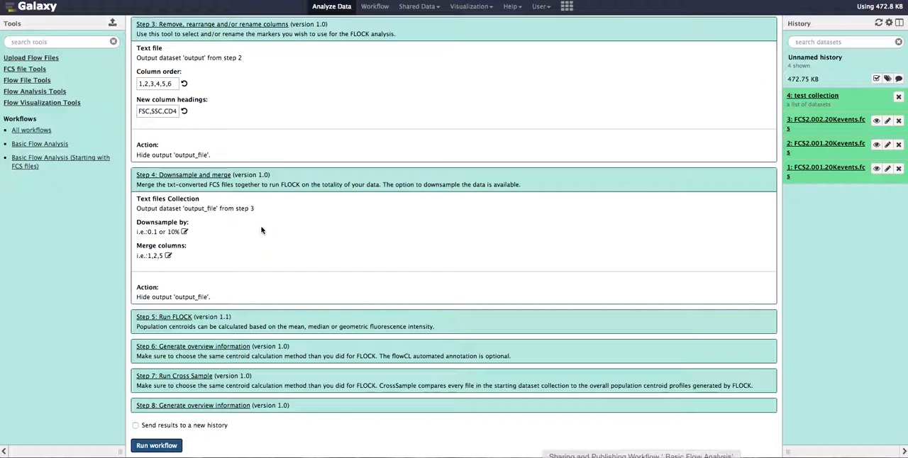
Expand the Run FLOCK step and choose Flock Version 1 as the method.
click(164, 319)
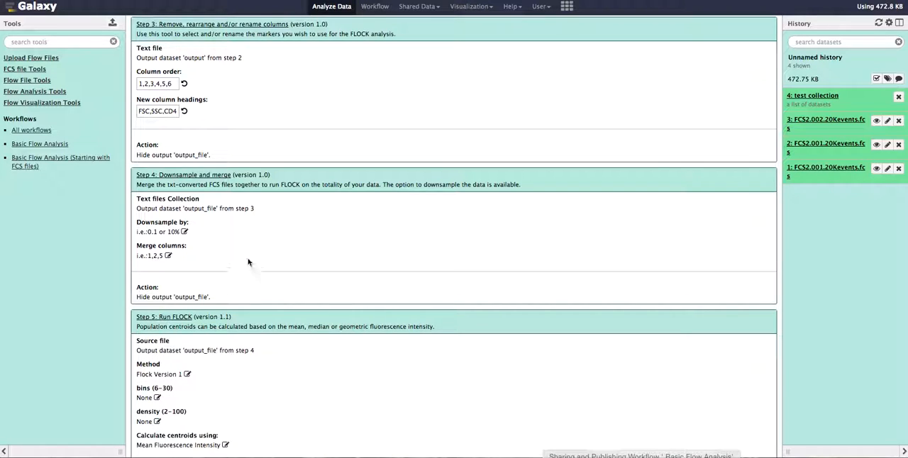
scroll(249, 262, down, 5)
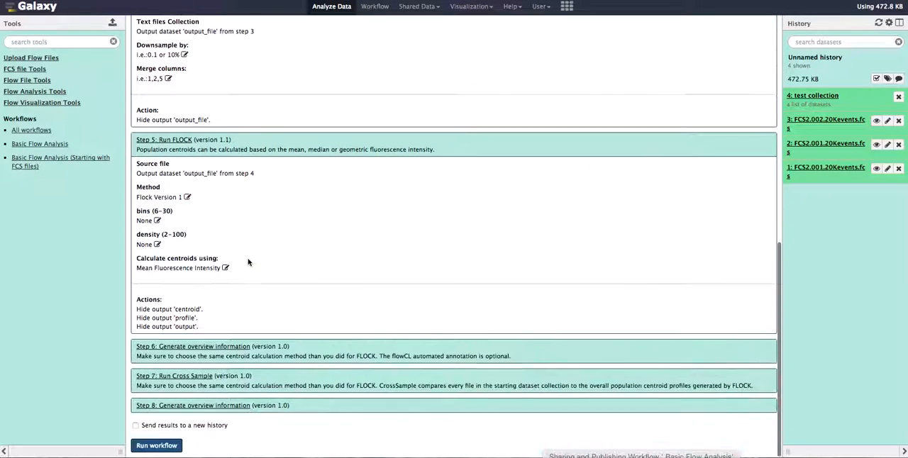
click(188, 198)
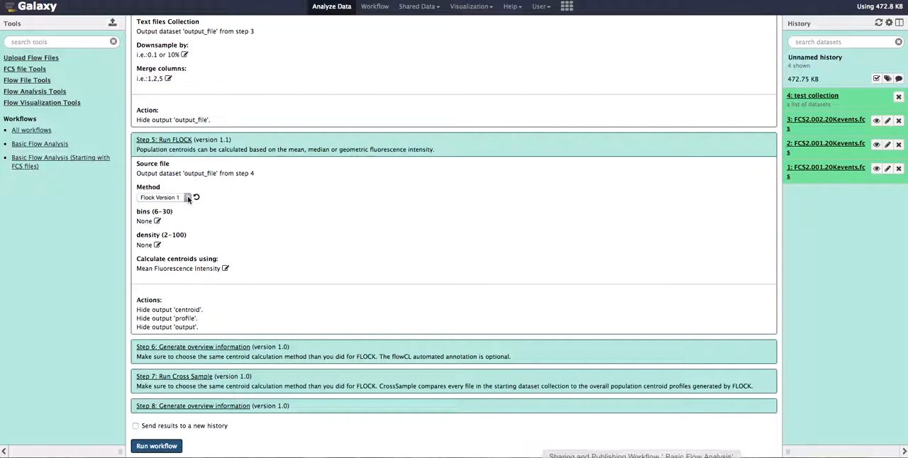
click(186, 198)
click(187, 197)
Choose Mean Fluorescence Intensity for calculating the centroids in the Run FLOCK step.
click(225, 269)
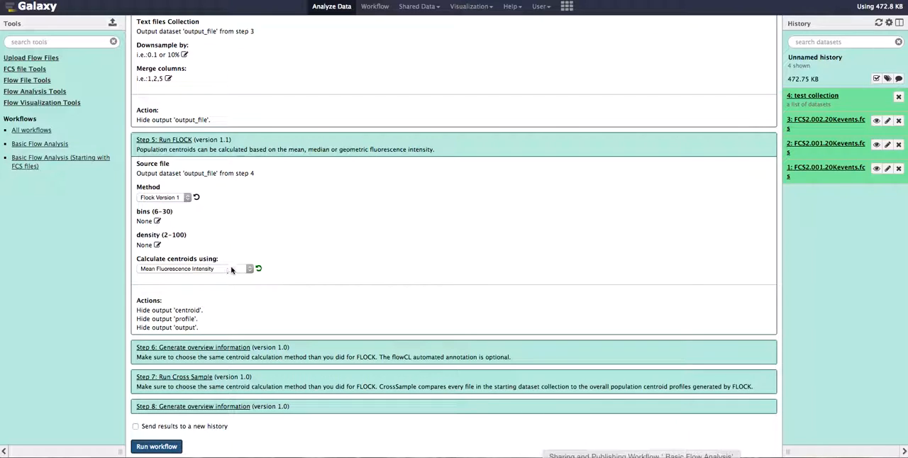
click(235, 268)
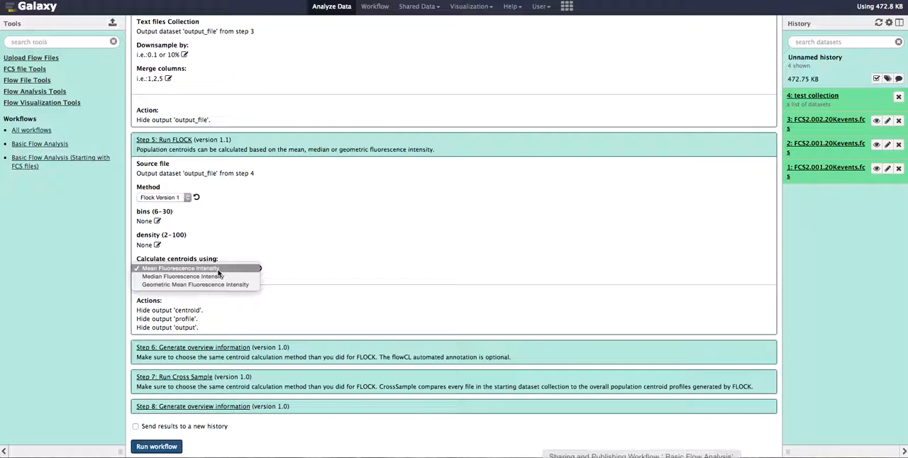
click(218, 270)
click(274, 245)
Review the centroid calculation settings of workflow step 6, Generate overview information, and step 7, Run Cross Sample, collapsing each again.
scroll(273, 245, down, 1)
click(204, 348)
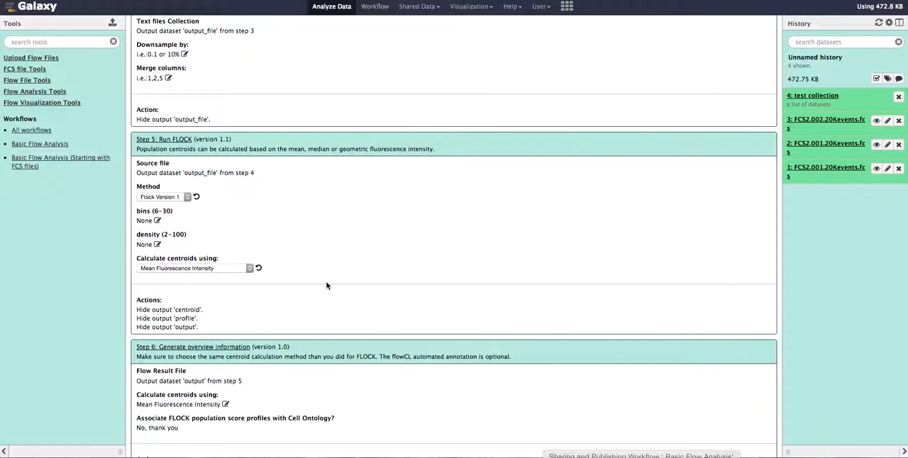
scroll(328, 286, down, 3)
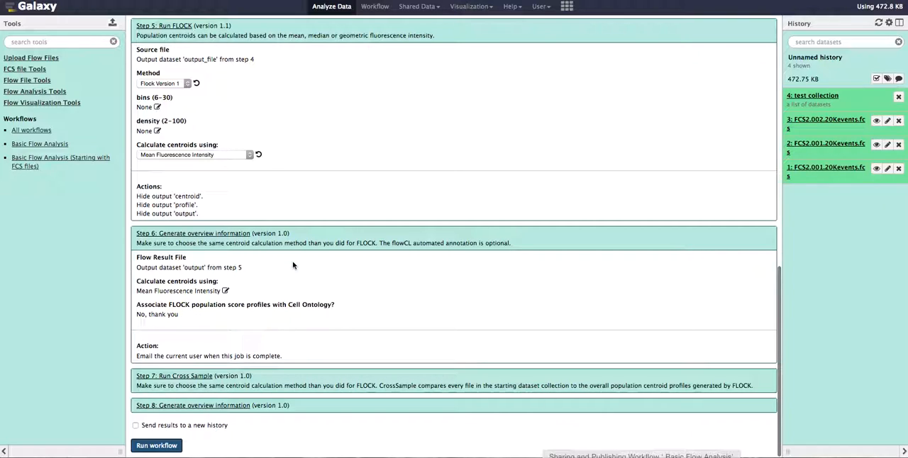
click(203, 239)
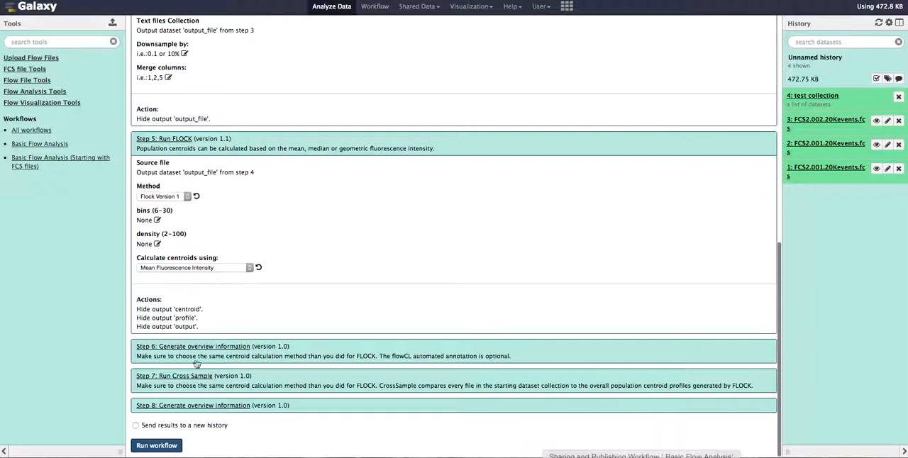
click(177, 380)
scroll(324, 335, down, 3)
scroll(323, 336, down, 1)
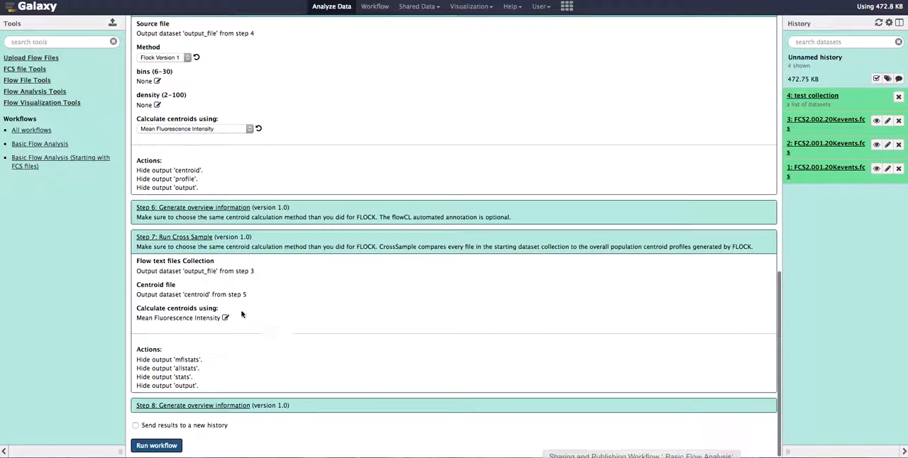
click(175, 238)
Expand the final Generate overview information step and check the settings across the whole workflow.
click(197, 406)
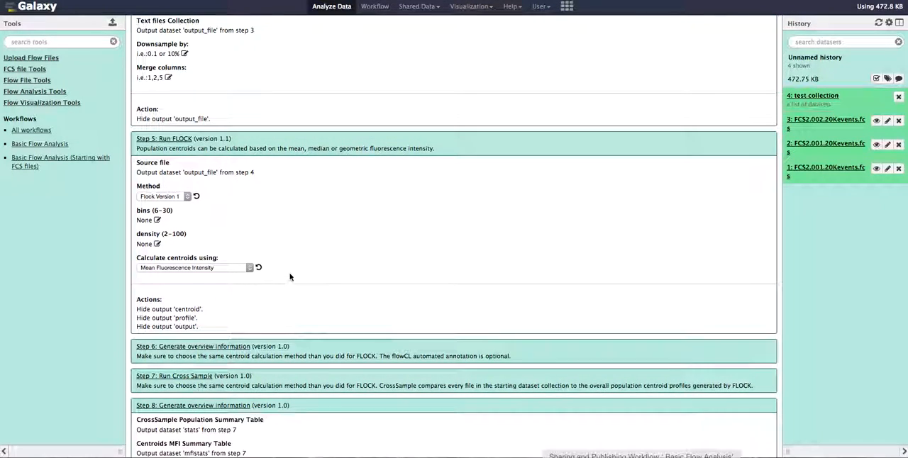
scroll(290, 280, down, 3)
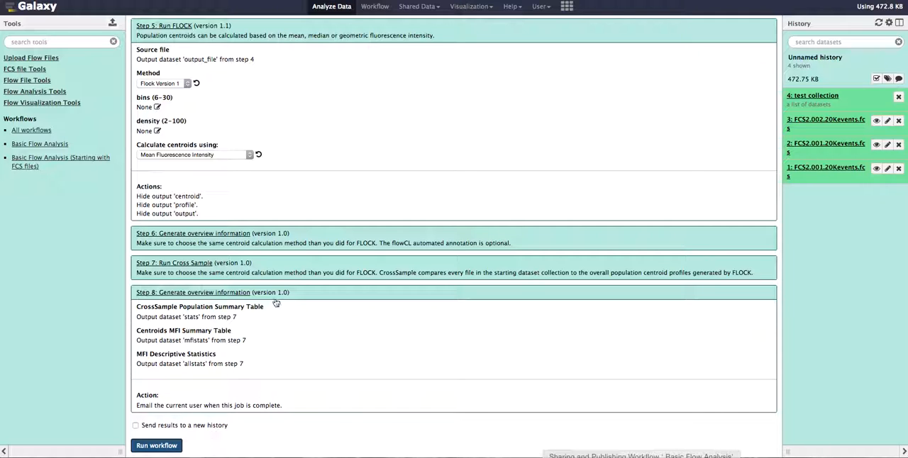
scroll(273, 307, up, 20)
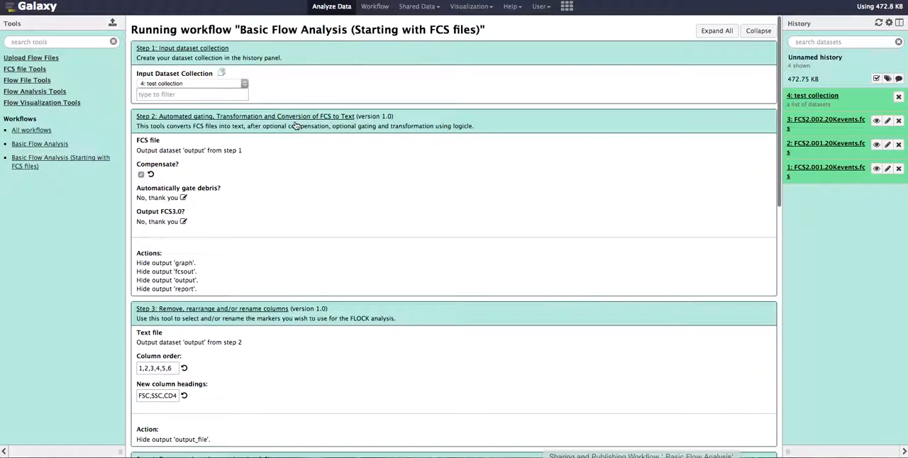
scroll(295, 125, down, 20)
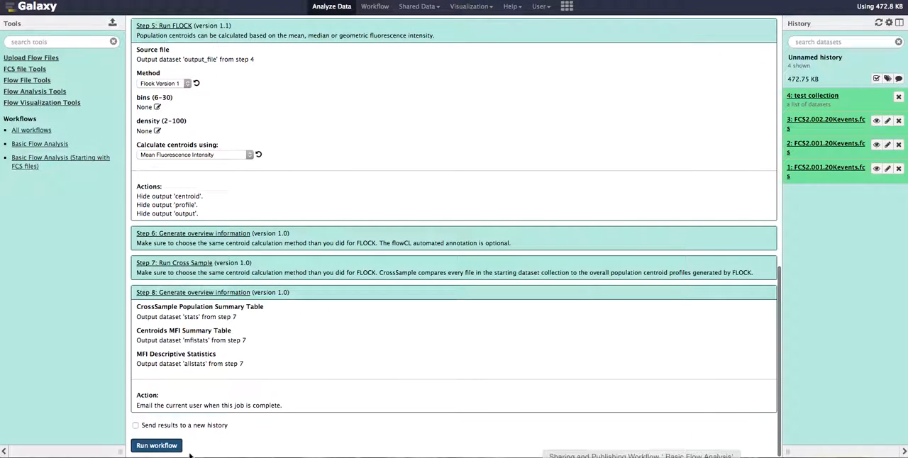
Run the workflow and reload the page to refresh the history.
click(157, 447)
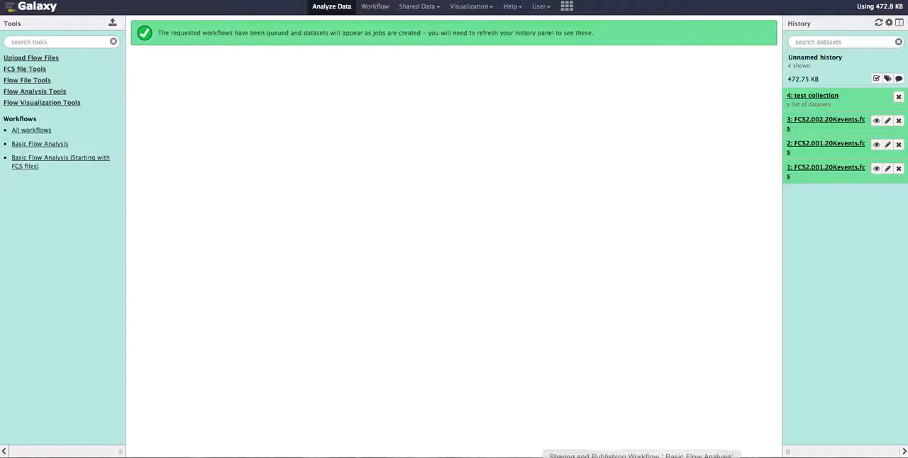
key(super+r)
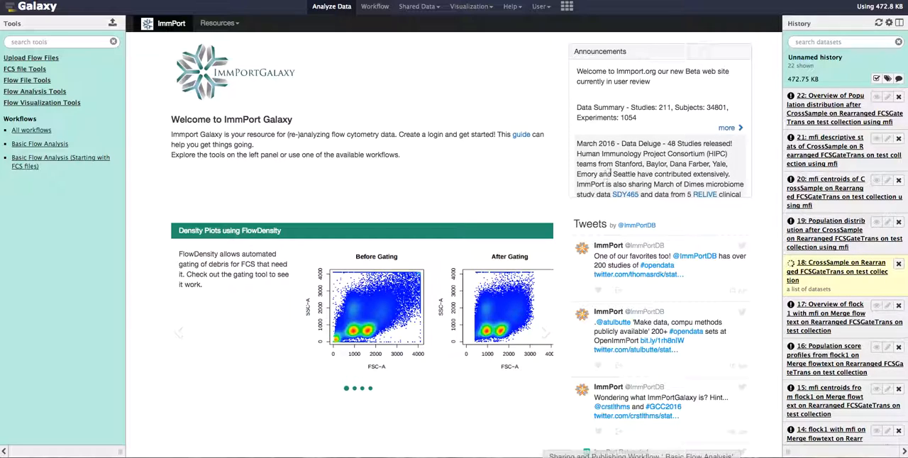
Look through the workflow outputs in the history, view the datasets inside the Rearranged FCSGateTrans collection, and return to the full history.
scroll(607, 183, down, 2)
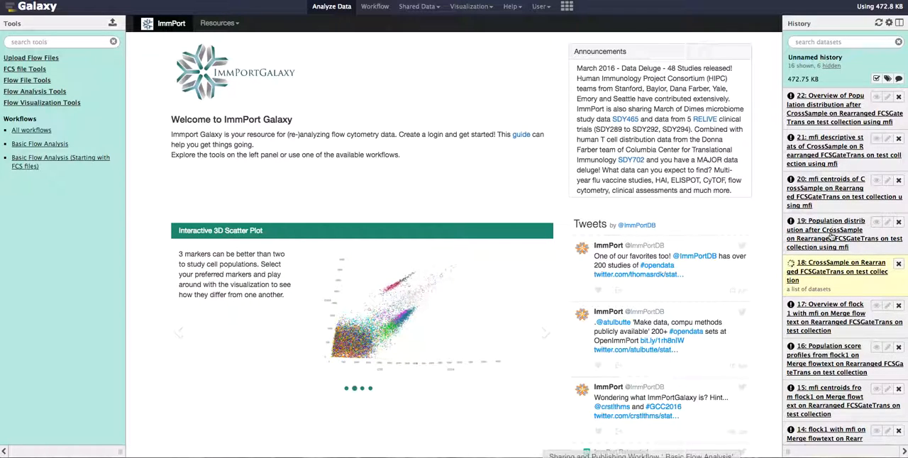
scroll(831, 239, down, 3)
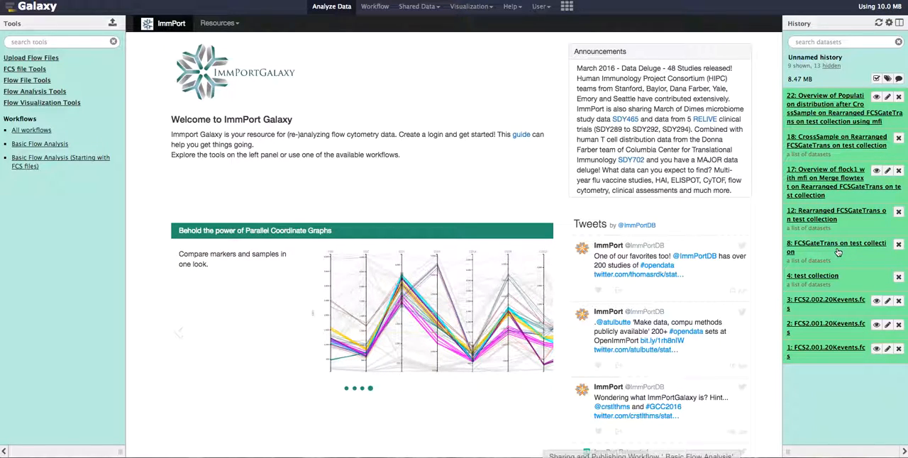
click(820, 220)
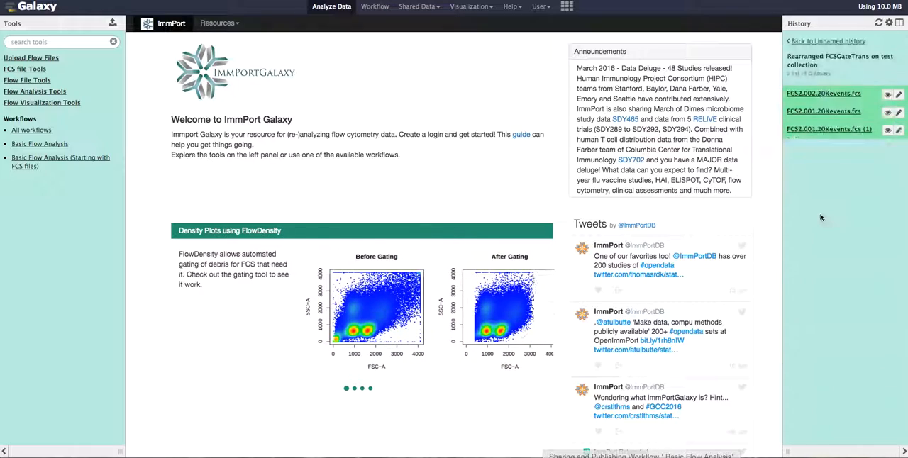
click(827, 41)
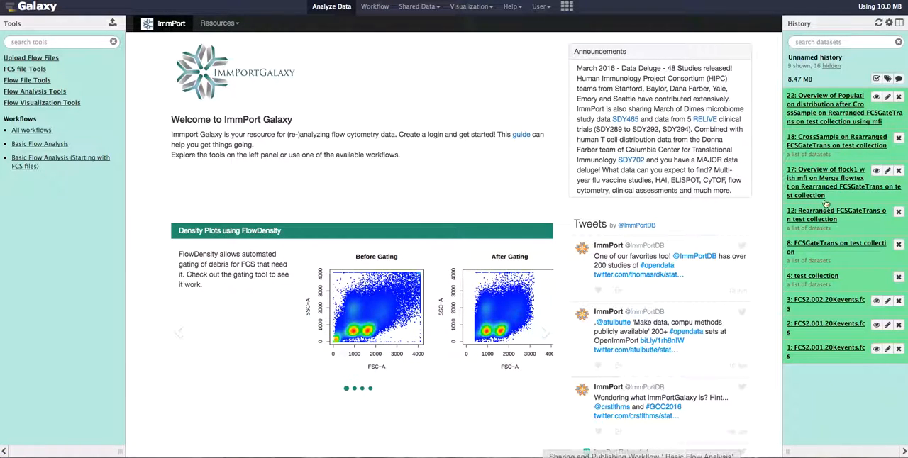